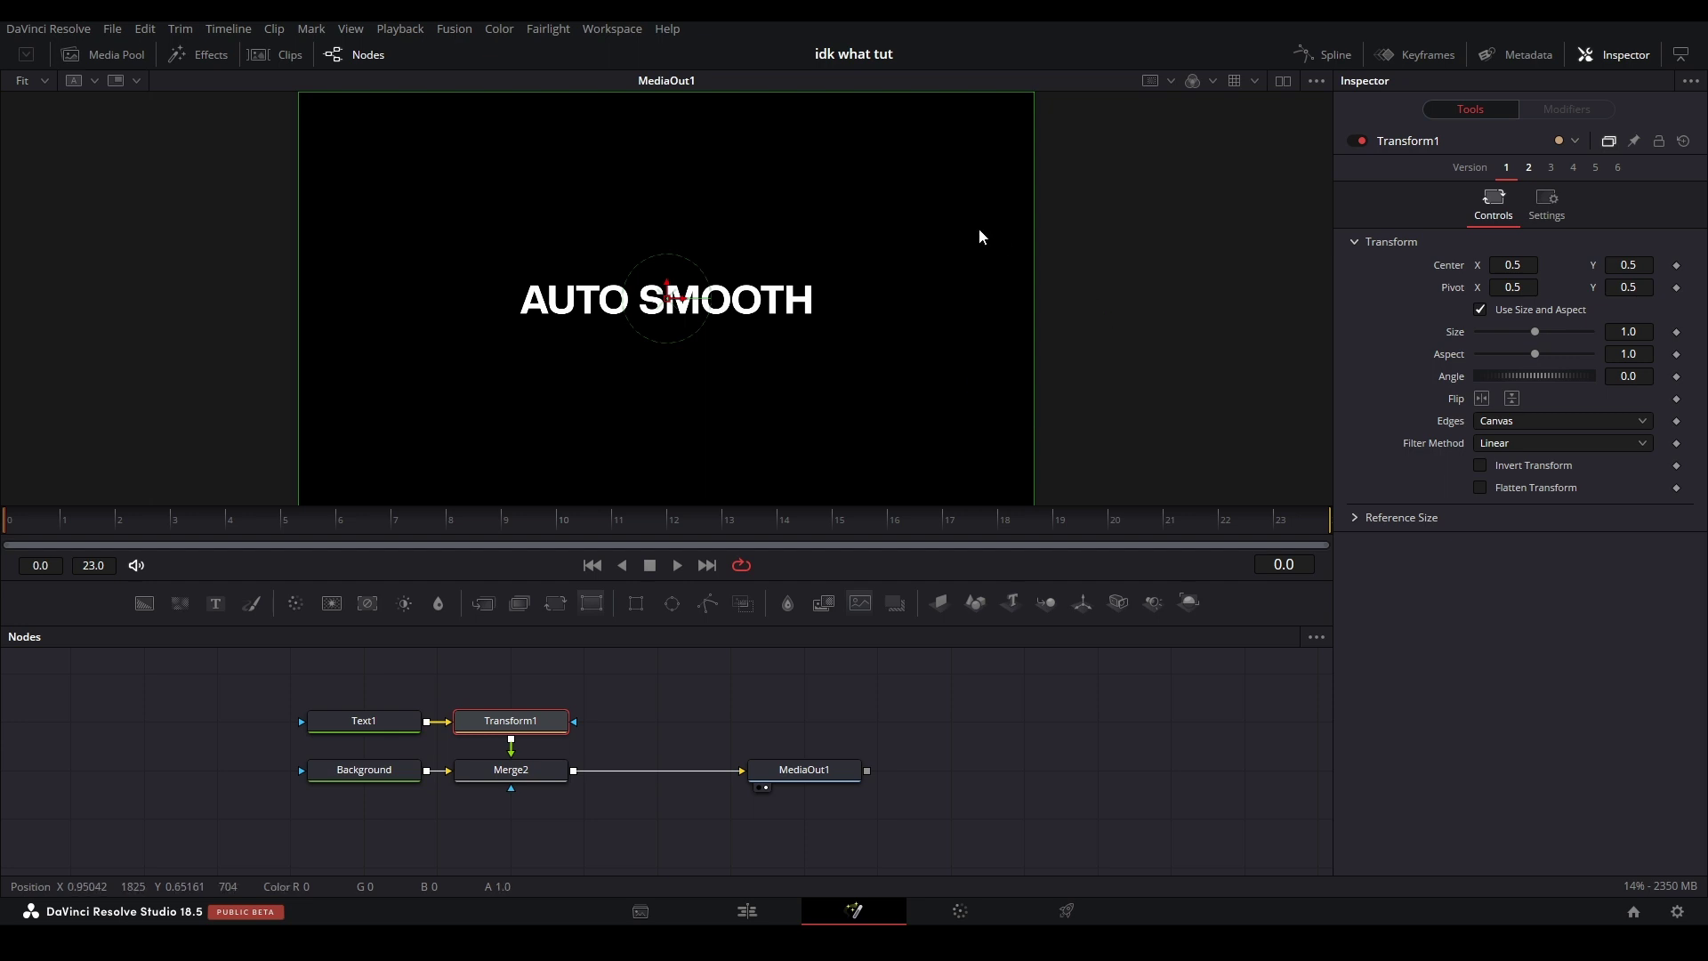
# Step: Keyframe the Transform1 size at 1.0 on frame 0 and 2.0 on frame 23
pyautogui.click(1676, 331)
pyautogui.click(1291, 520)
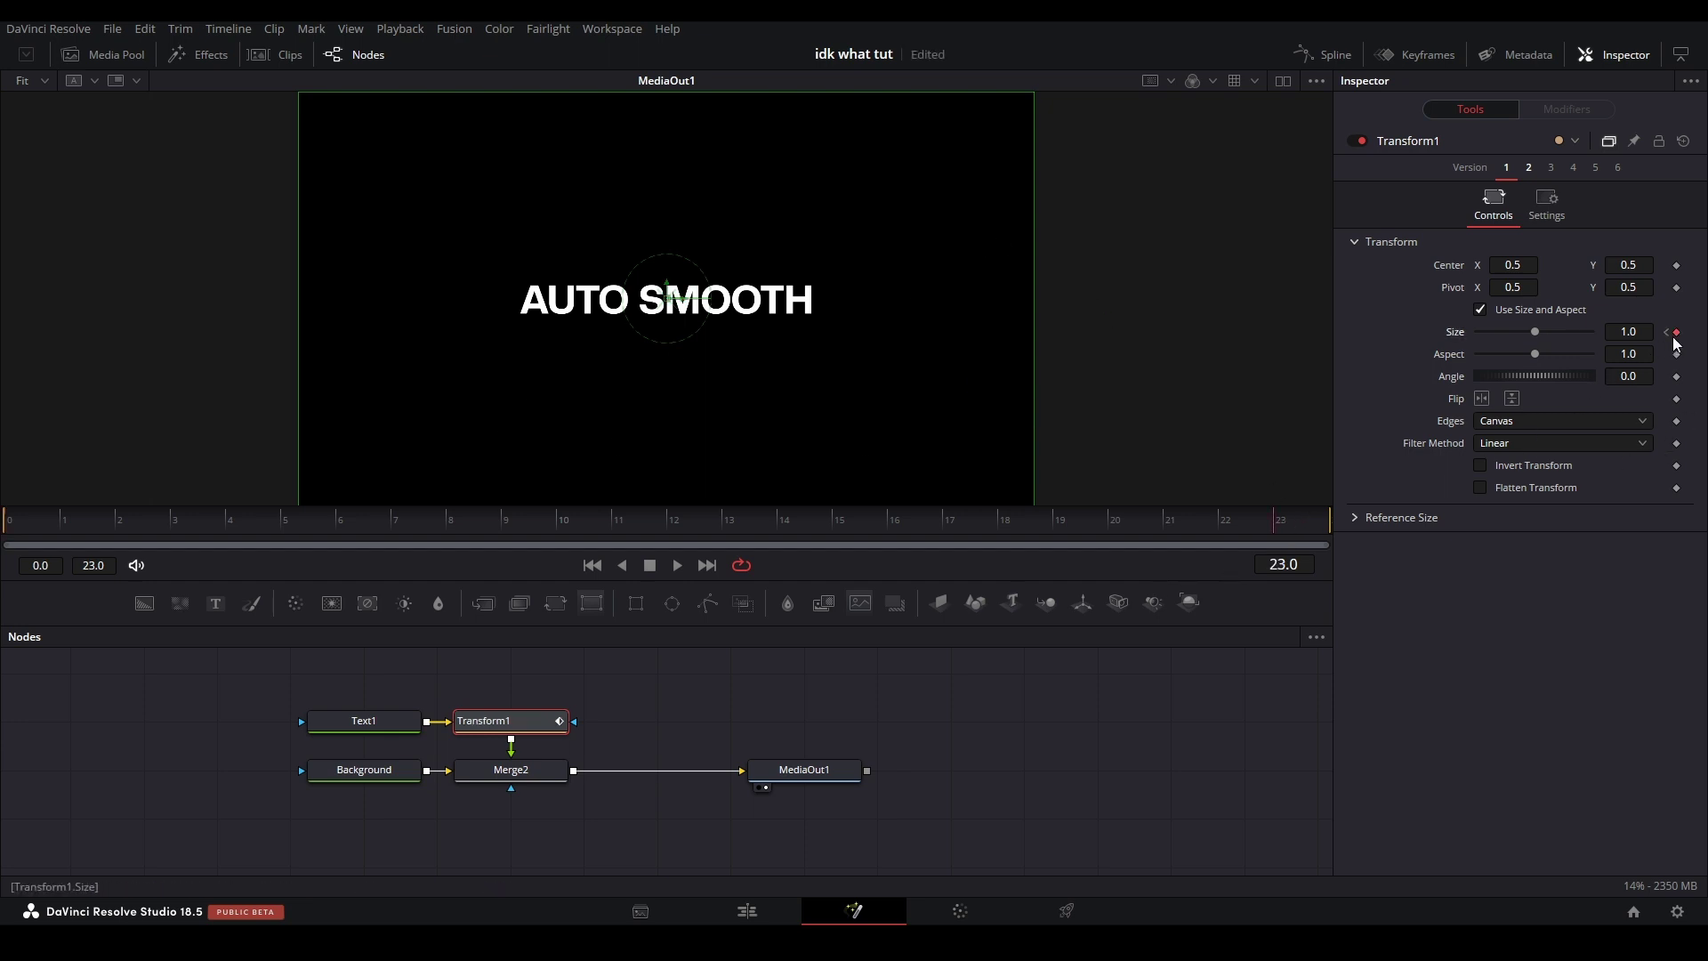
pyautogui.click(1629, 331)
pyautogui.write('2')
pyautogui.press('Return')
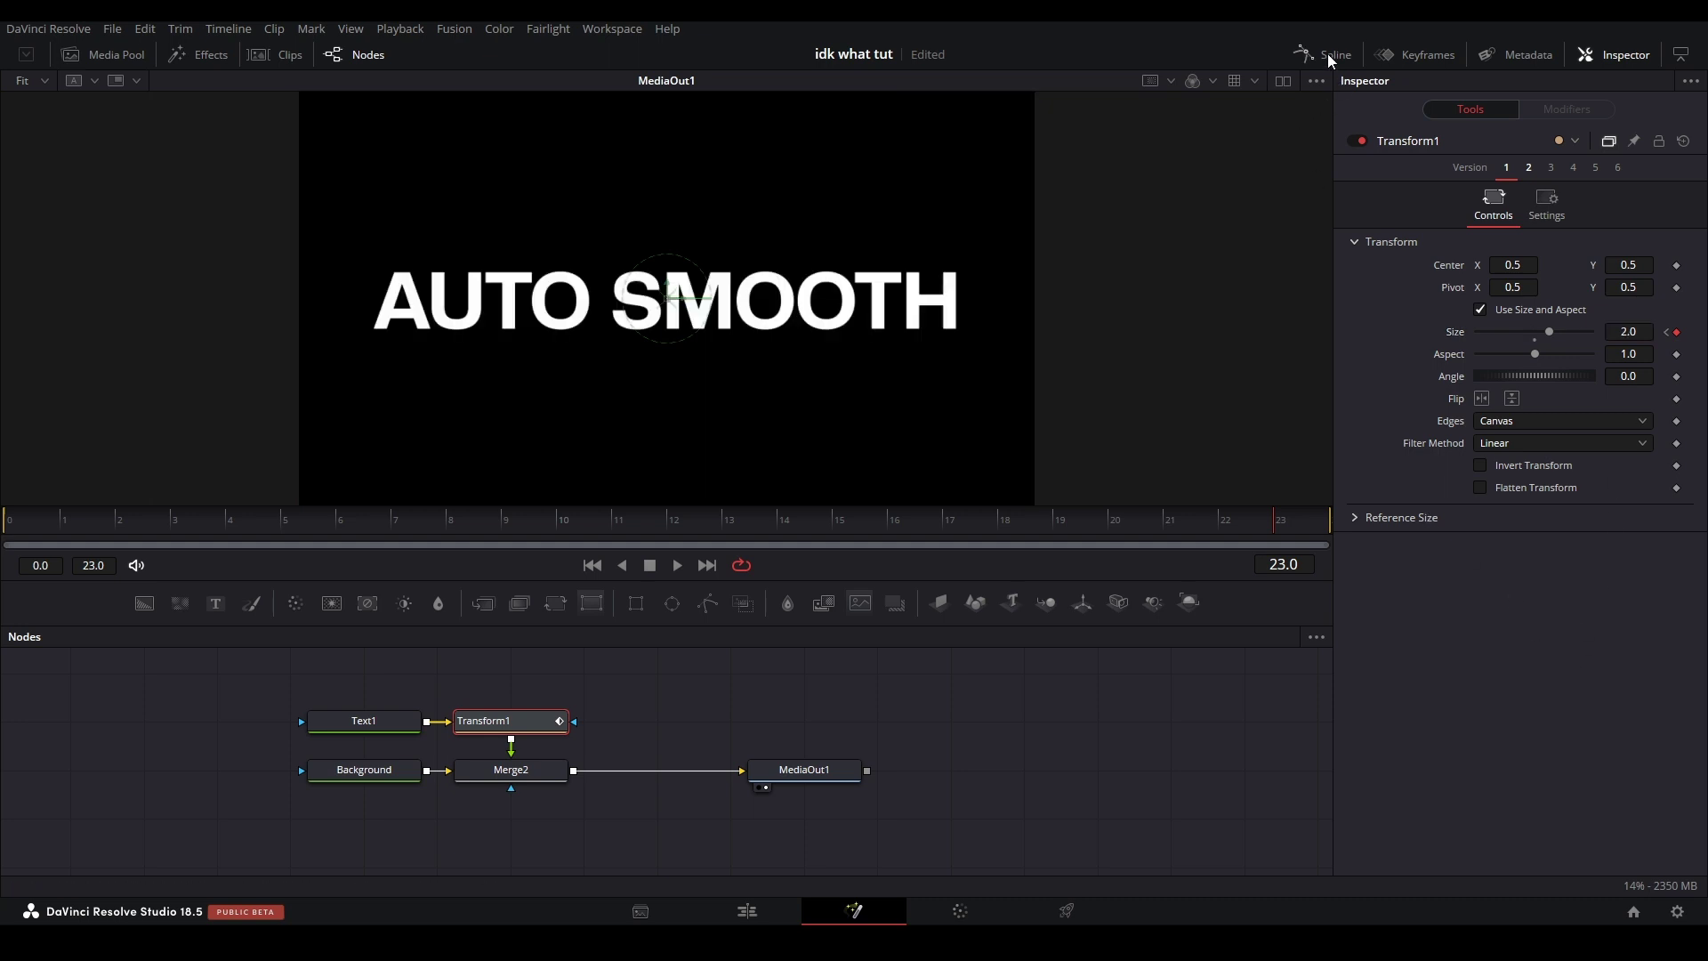
# Step: Make both size keyframes linear in the Spline editor
pyautogui.click(1329, 54)
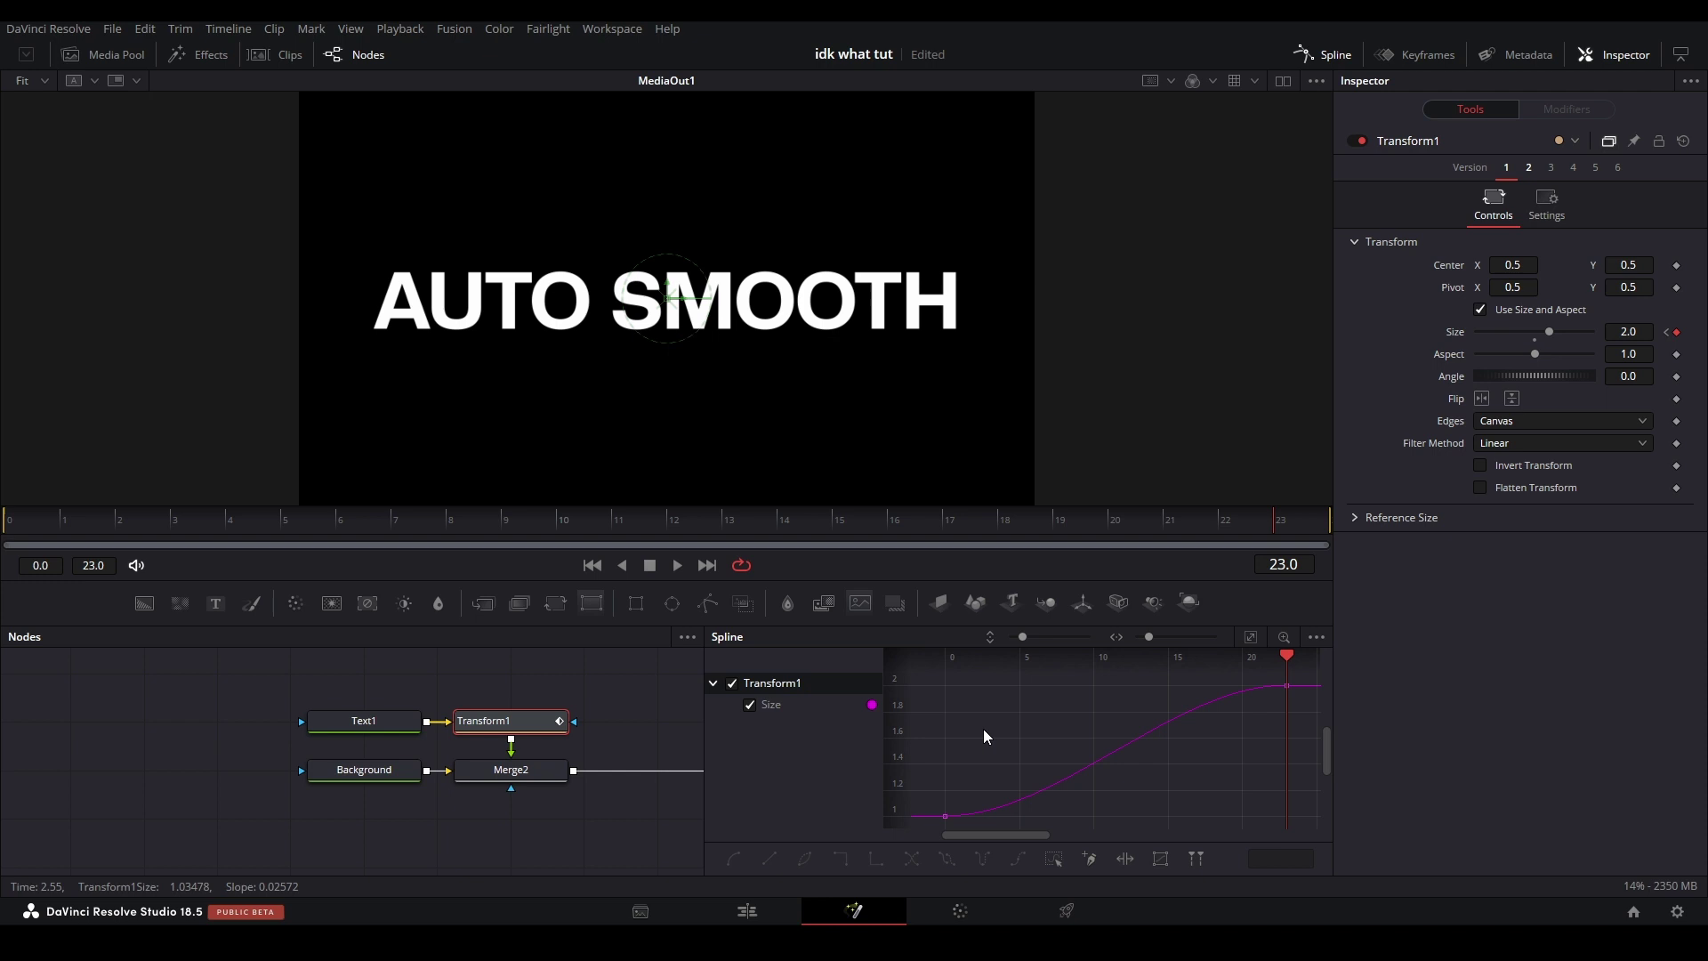
pyautogui.hotkey('ctrl', 'a')
pyautogui.press('l')
# Step: Smooth both size keyframes into an eased curve and close the Spline editor
pyautogui.click(984, 730)
pyautogui.hotkey('ctrl', 'a')
pyautogui.press('s')
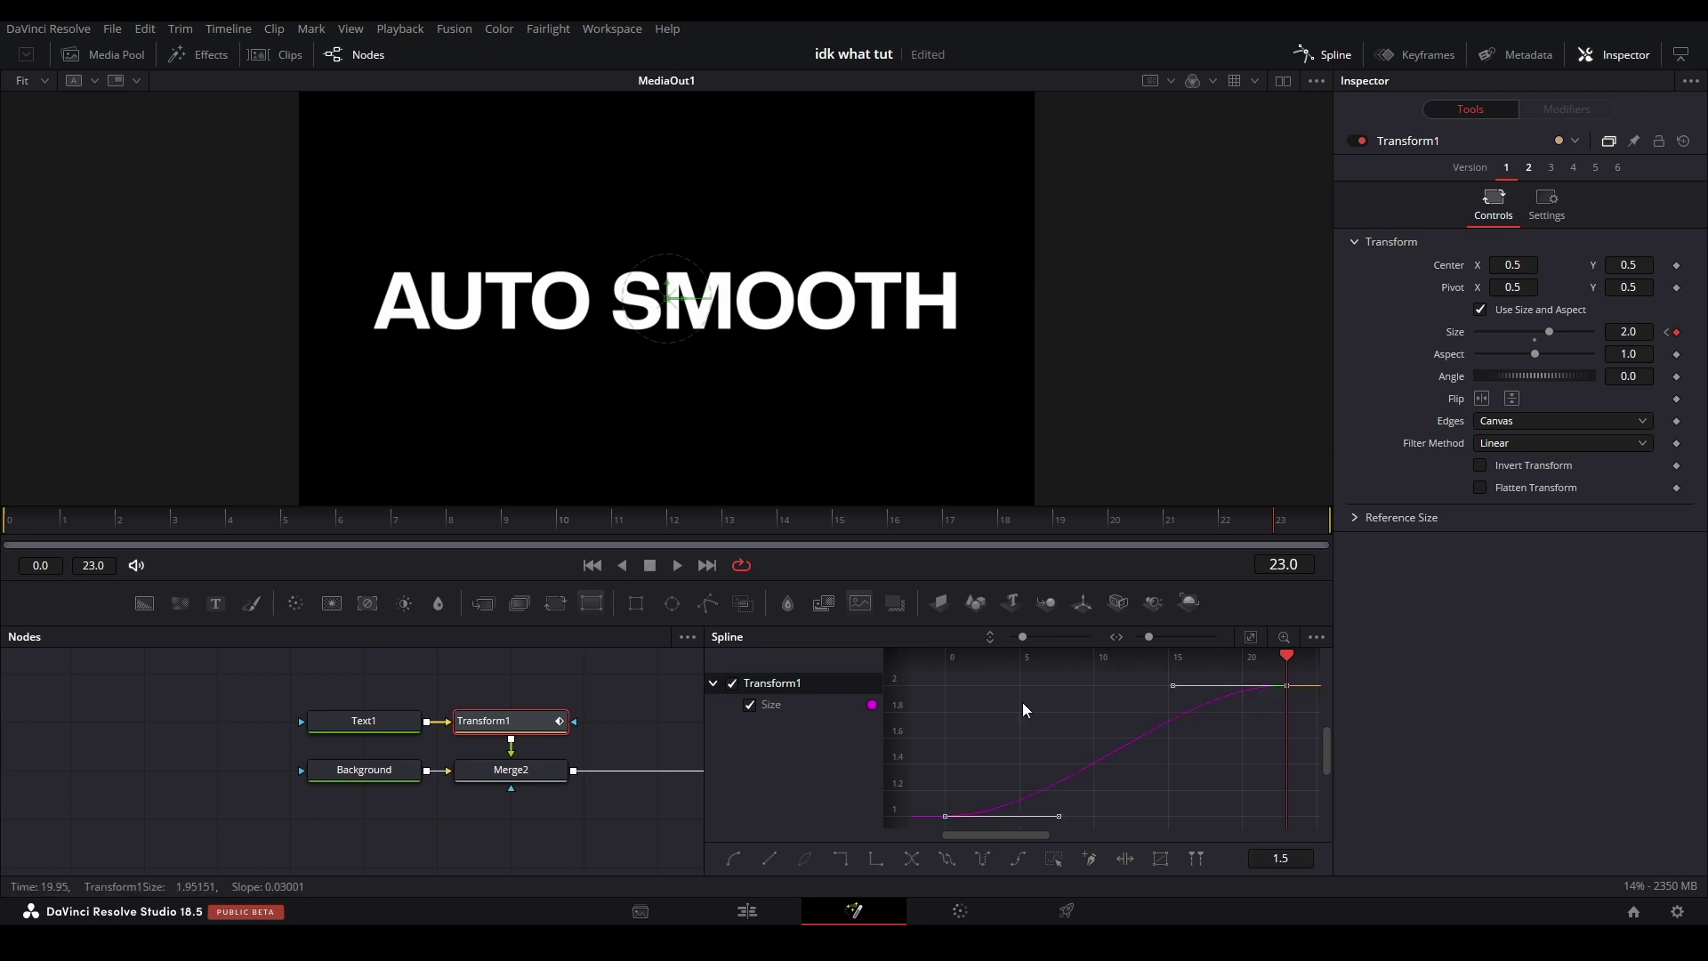
pyautogui.click(1323, 55)
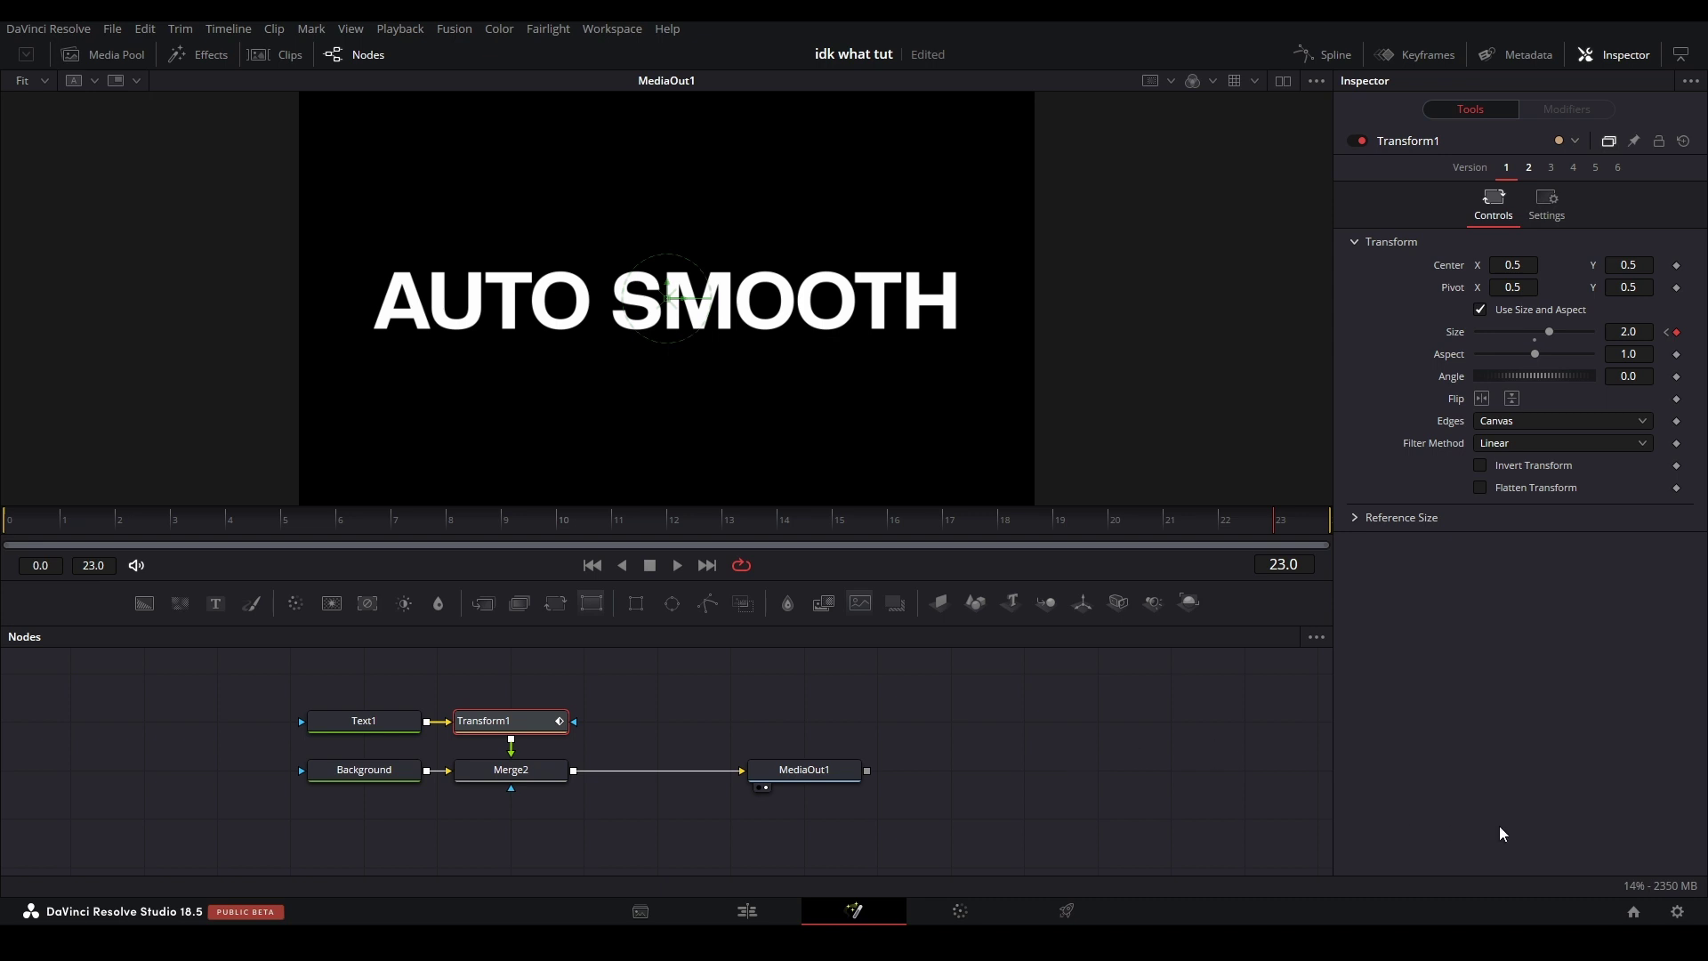
# Step: Deselect Transform1, open Fusion Settings and glance at the 3D View page
pyautogui.hotkey('ctrl', 'shift', 'a')
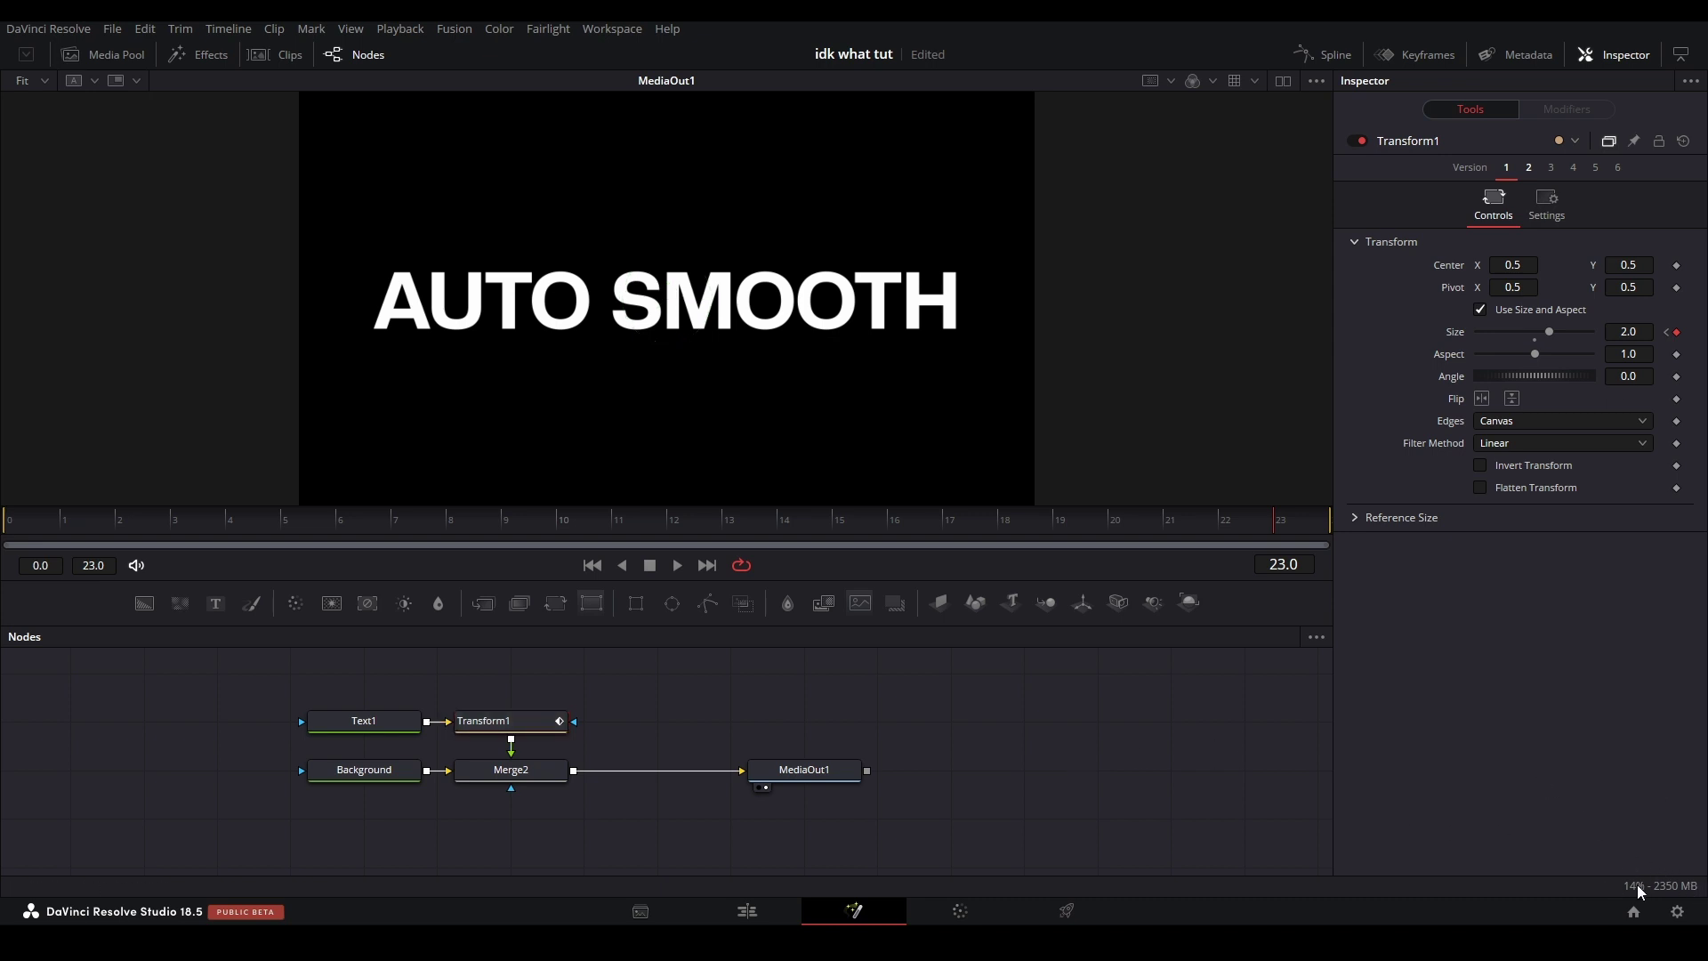
pyautogui.click(1689, 892)
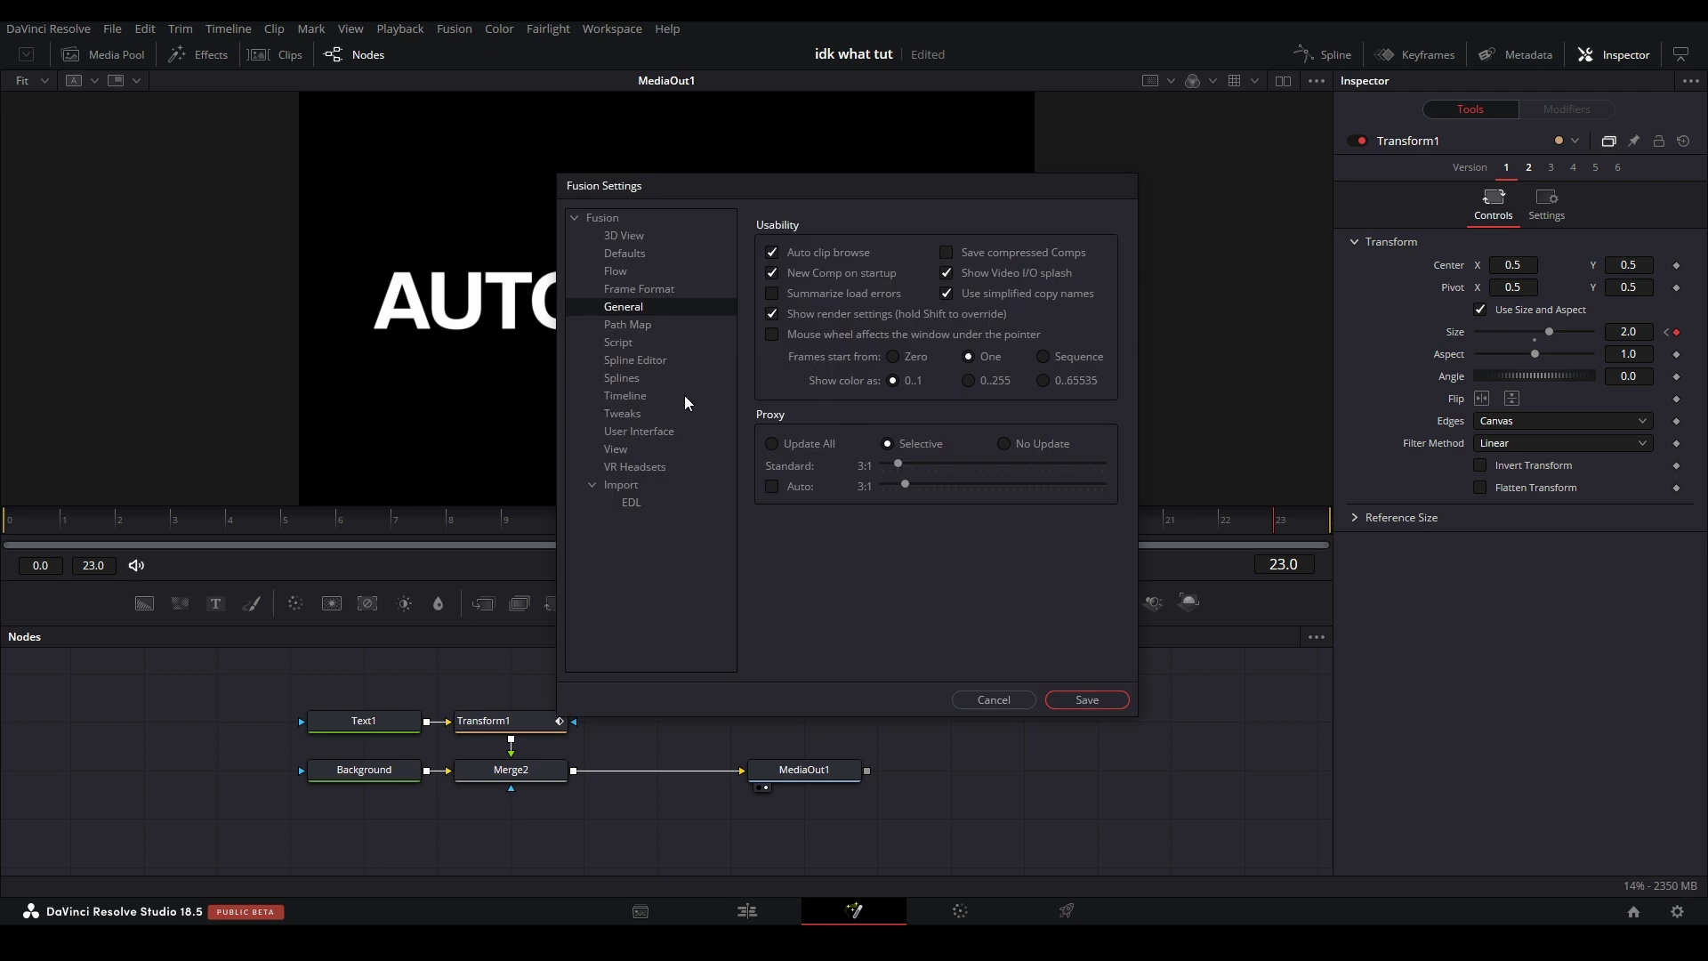
pyautogui.click(640, 242)
# Step: Browse the General, Splines, Spline Editor, Script and Flow preference pages
pyautogui.click(650, 306)
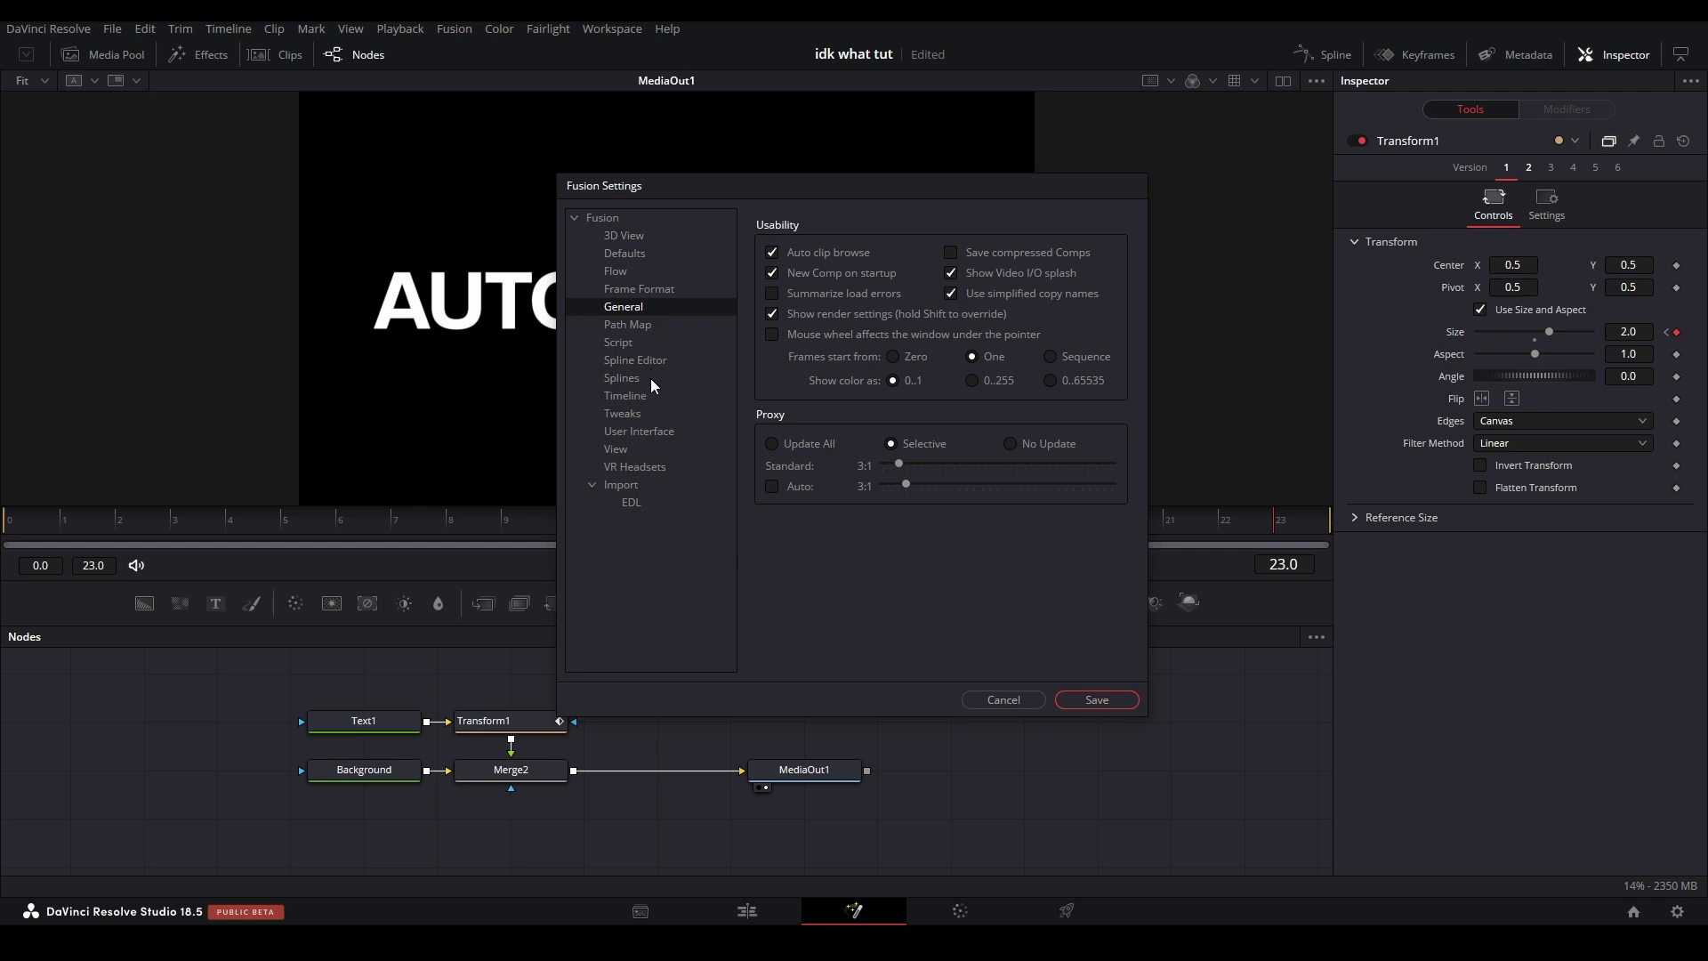
pyautogui.click(650, 379)
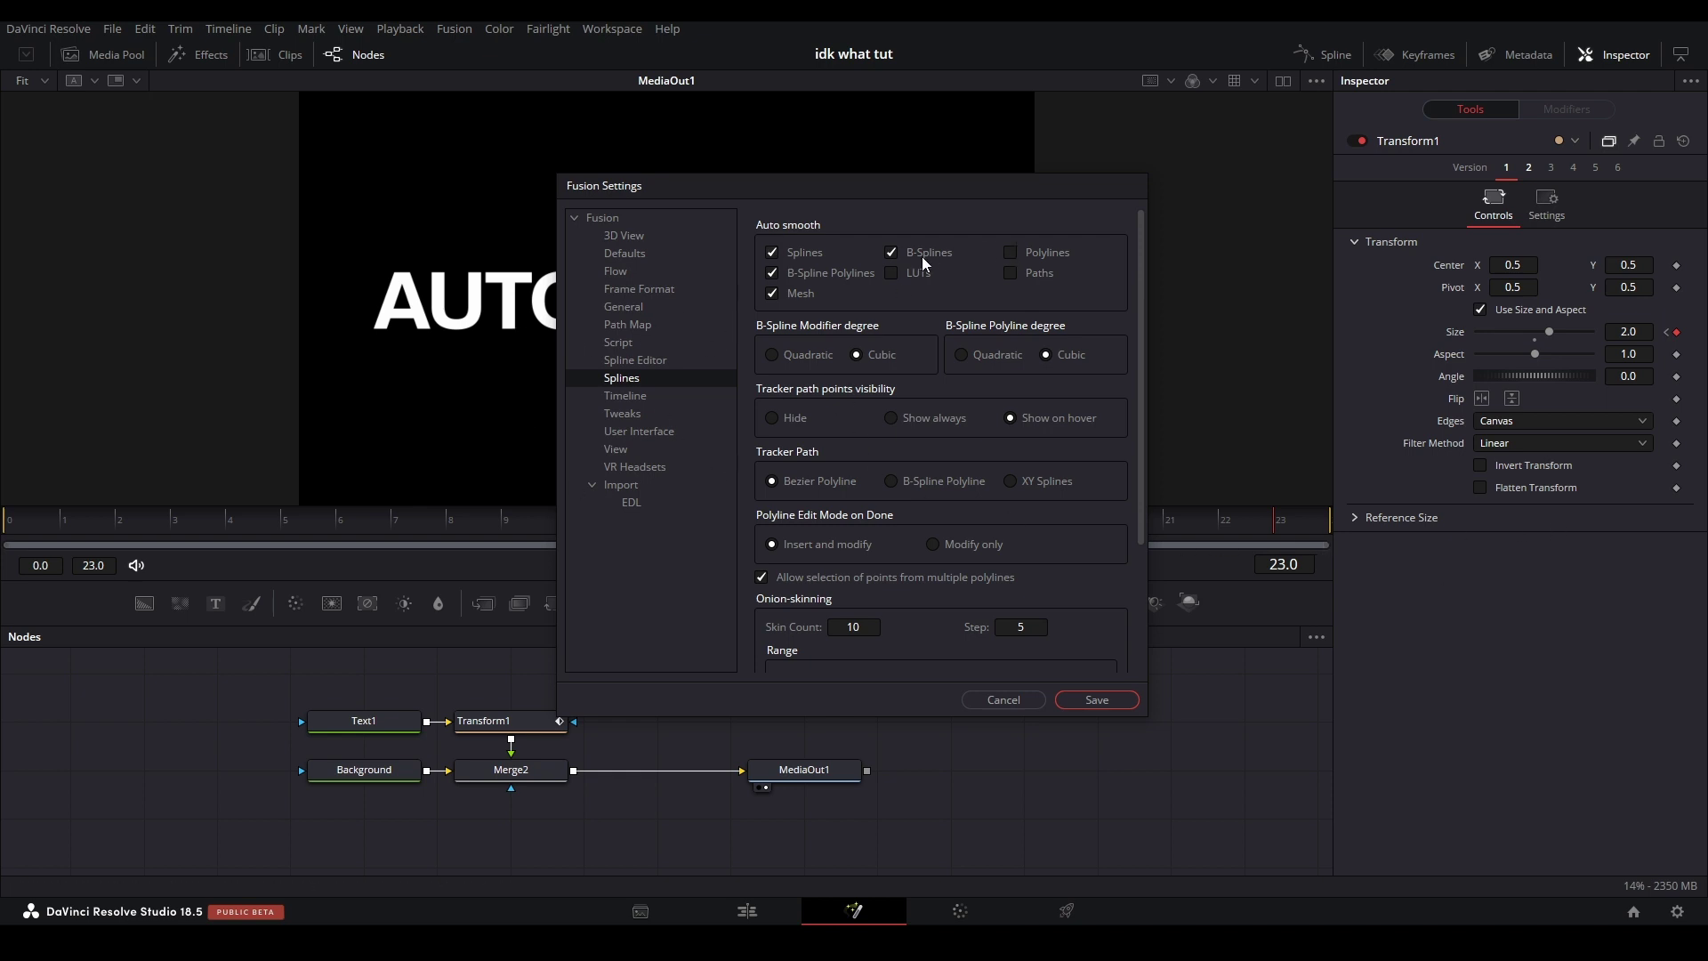
pyautogui.scroll(-3, 854, 421)
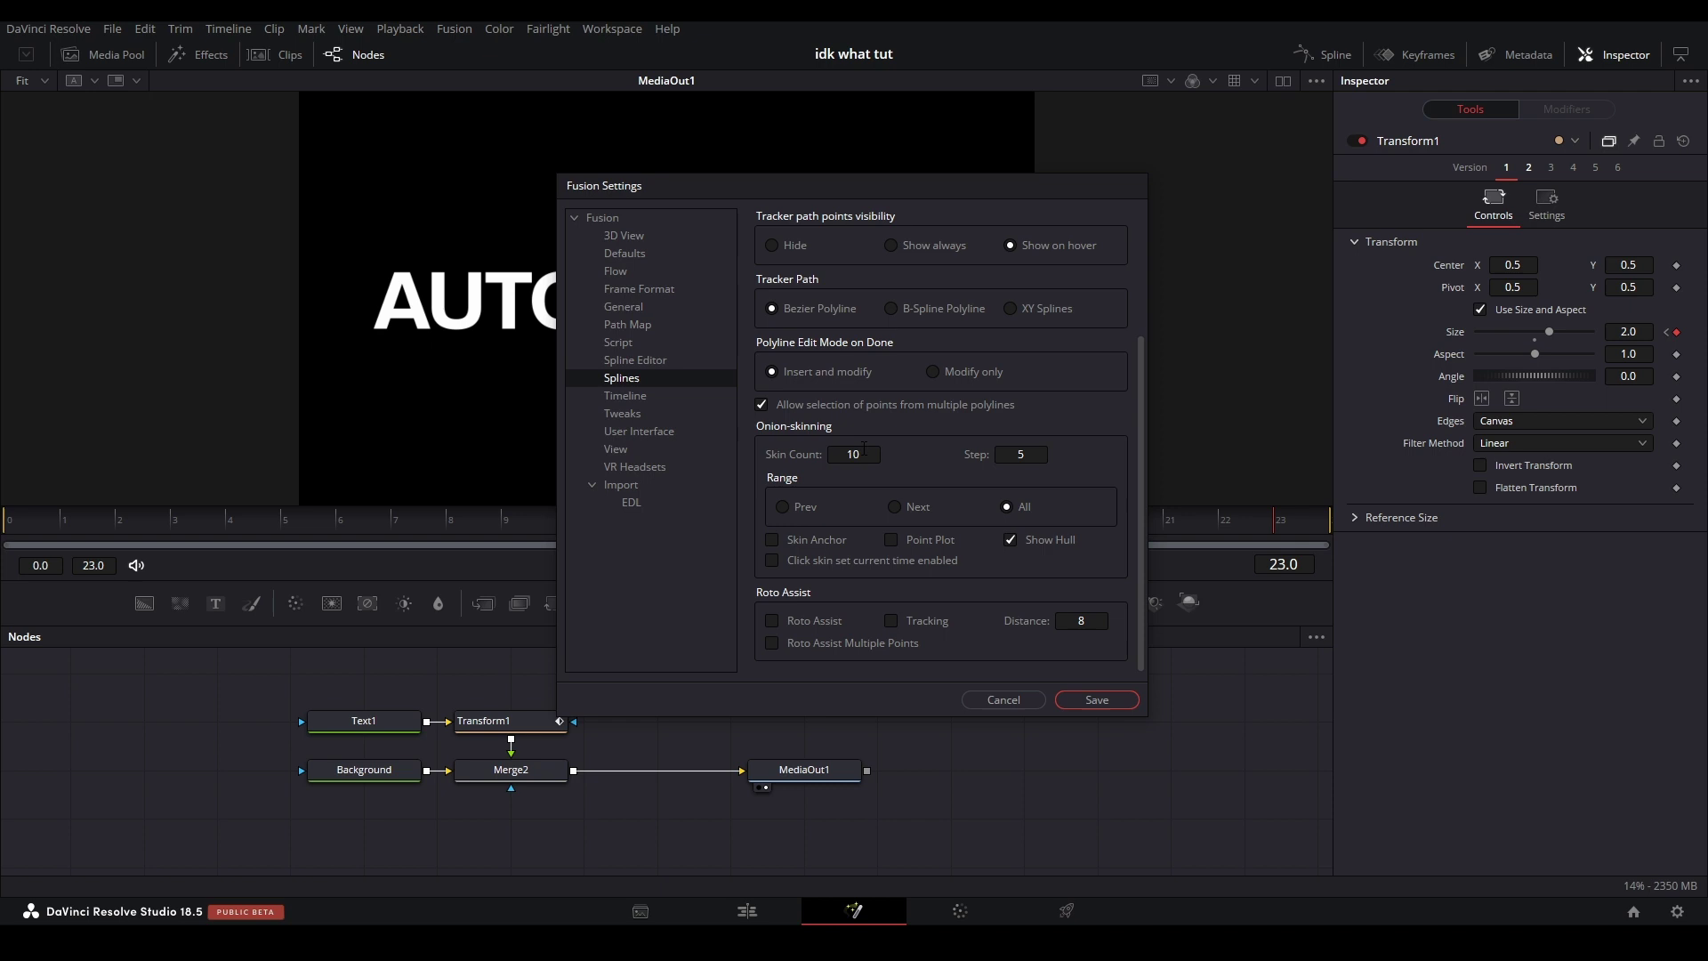
pyautogui.scroll(3, 863, 450)
pyautogui.click(610, 358)
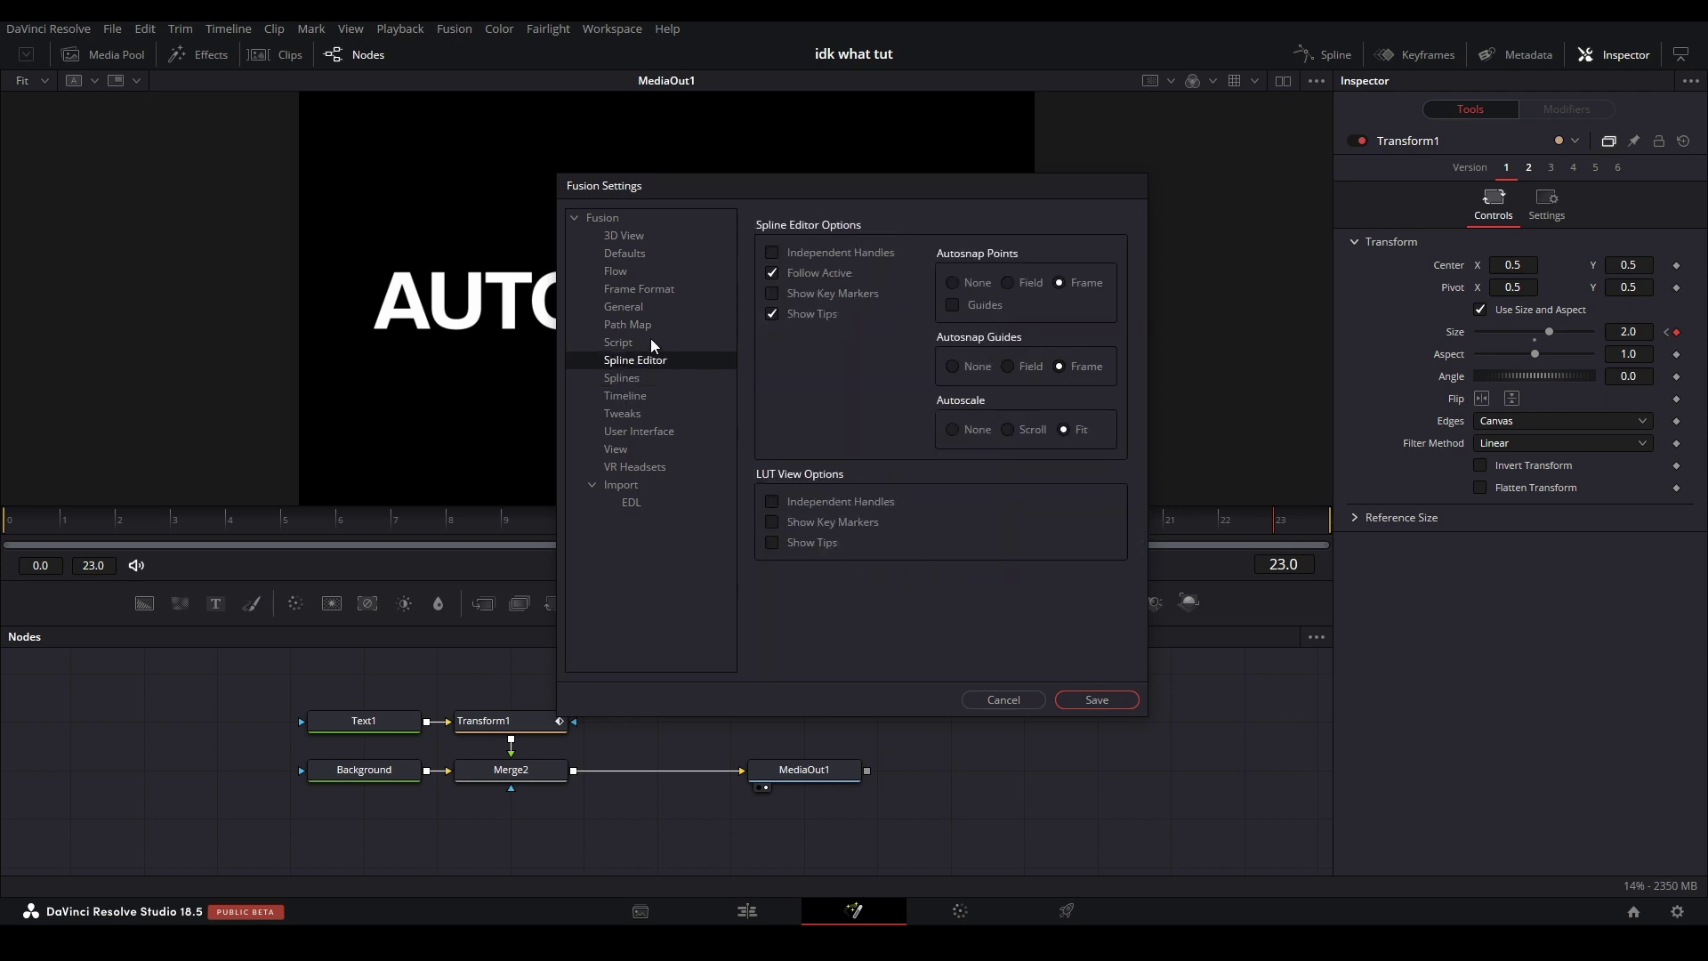
pyautogui.click(653, 344)
pyautogui.click(632, 256)
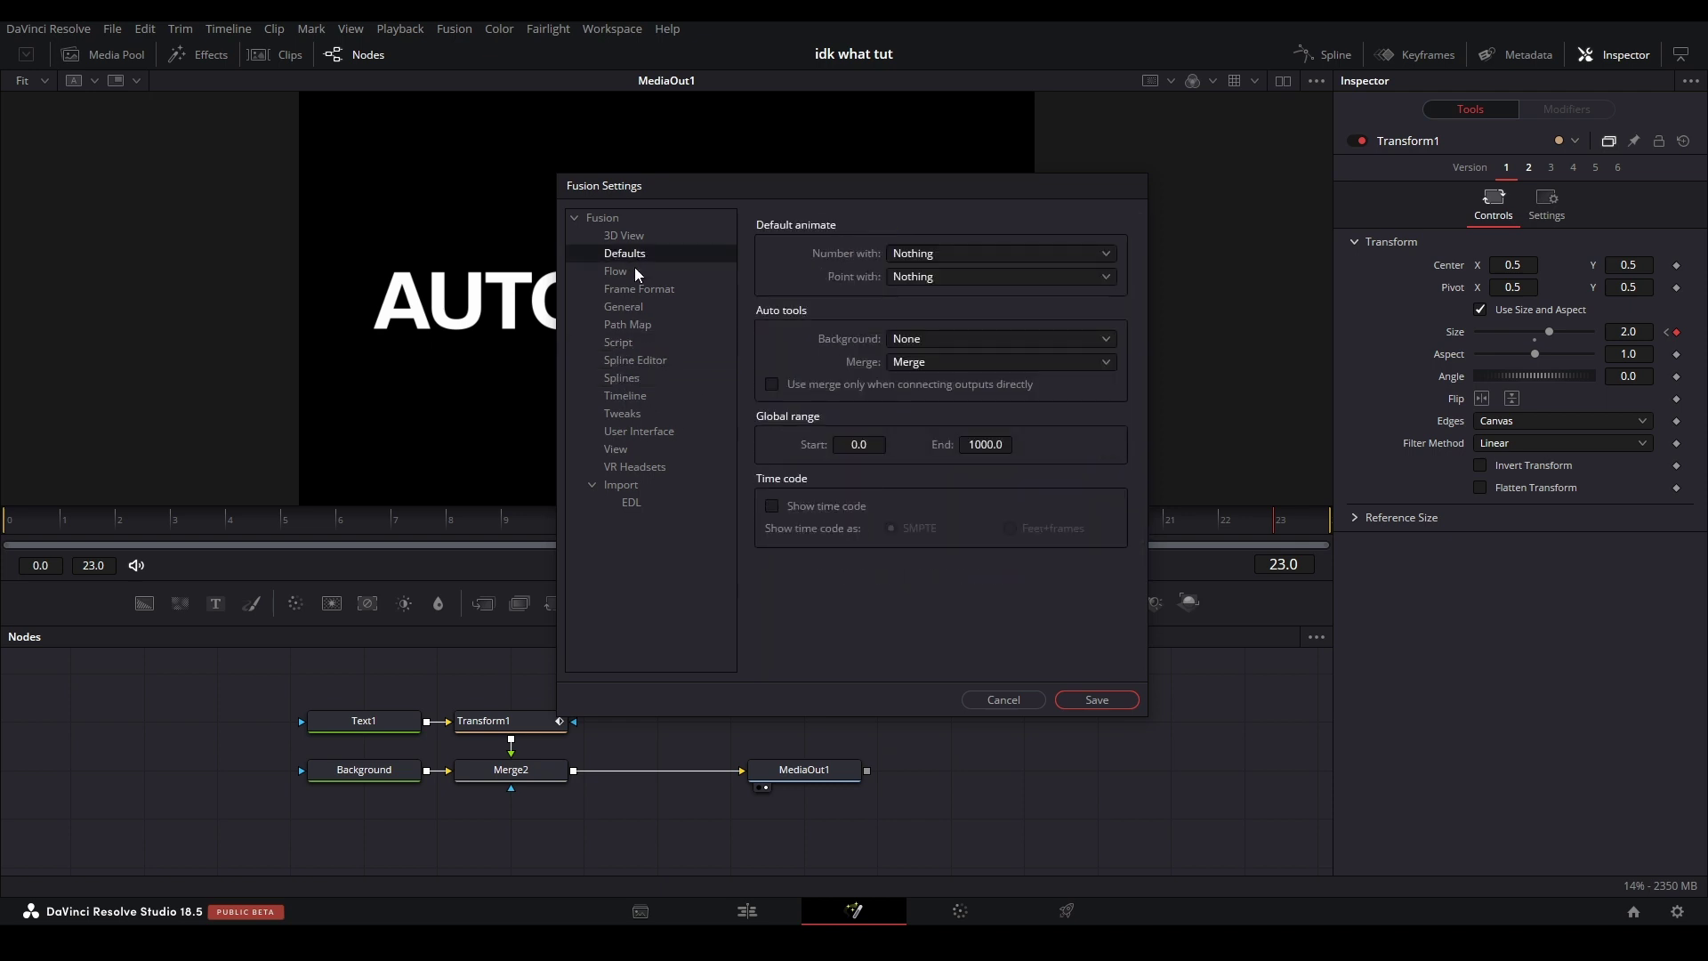
pyautogui.scroll(-3, 794, 356)
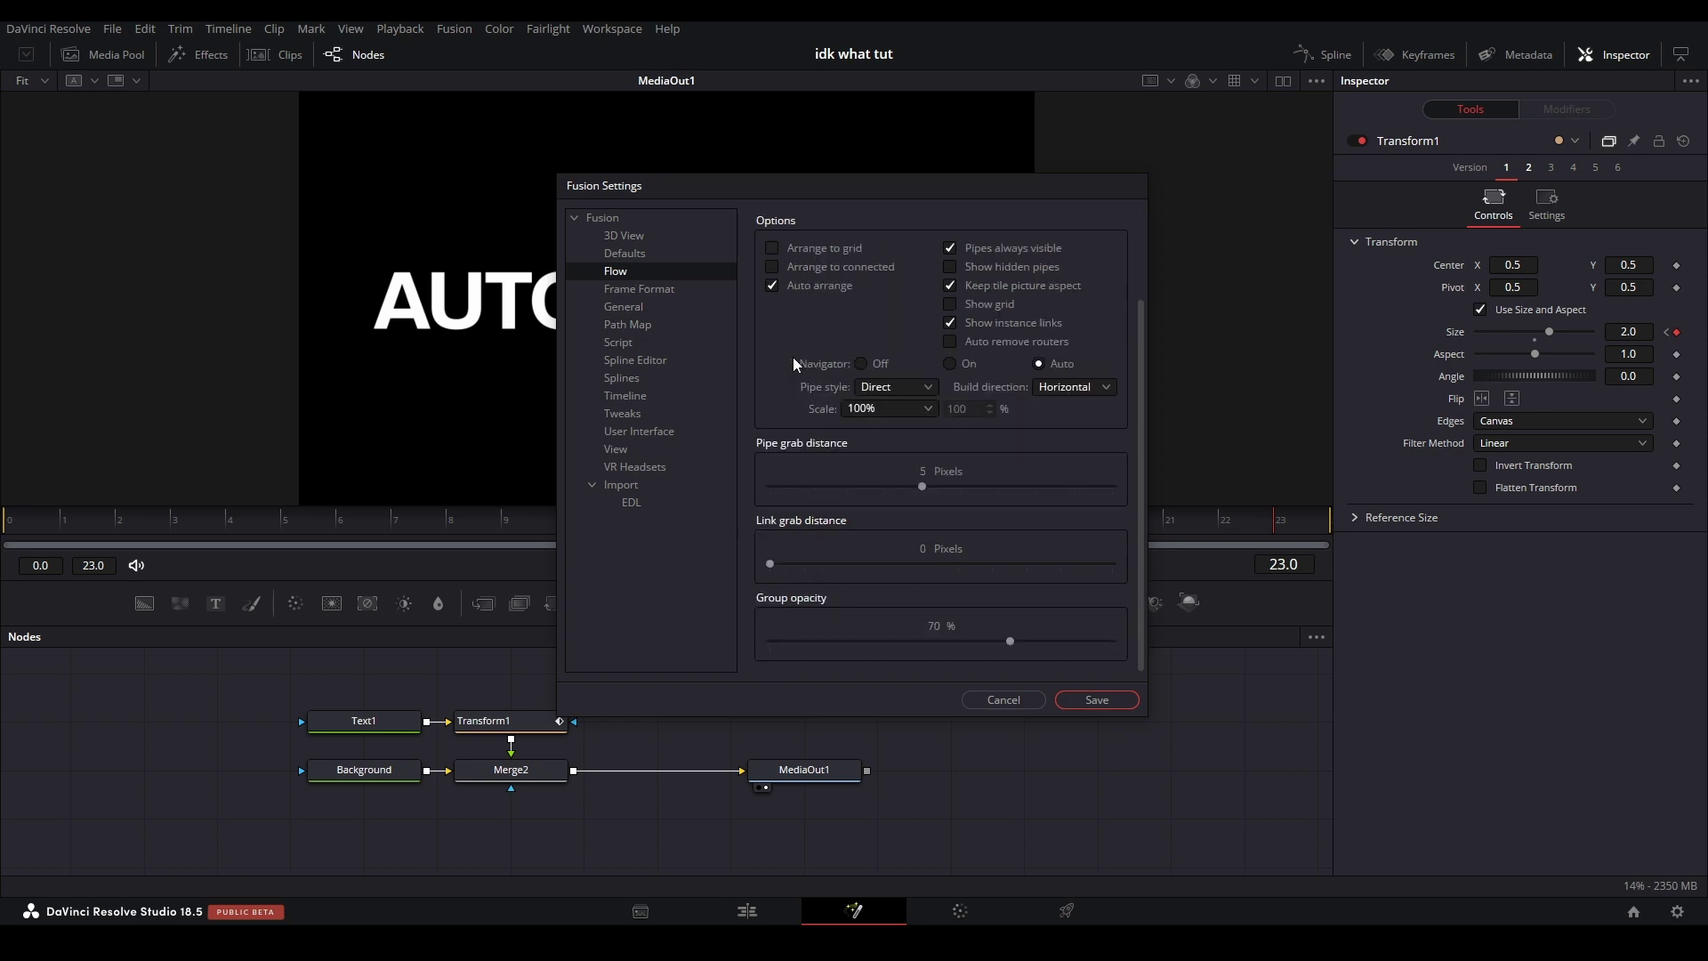
# Step: Check the Flow build direction choices and leave it horizontal
pyautogui.click(626, 254)
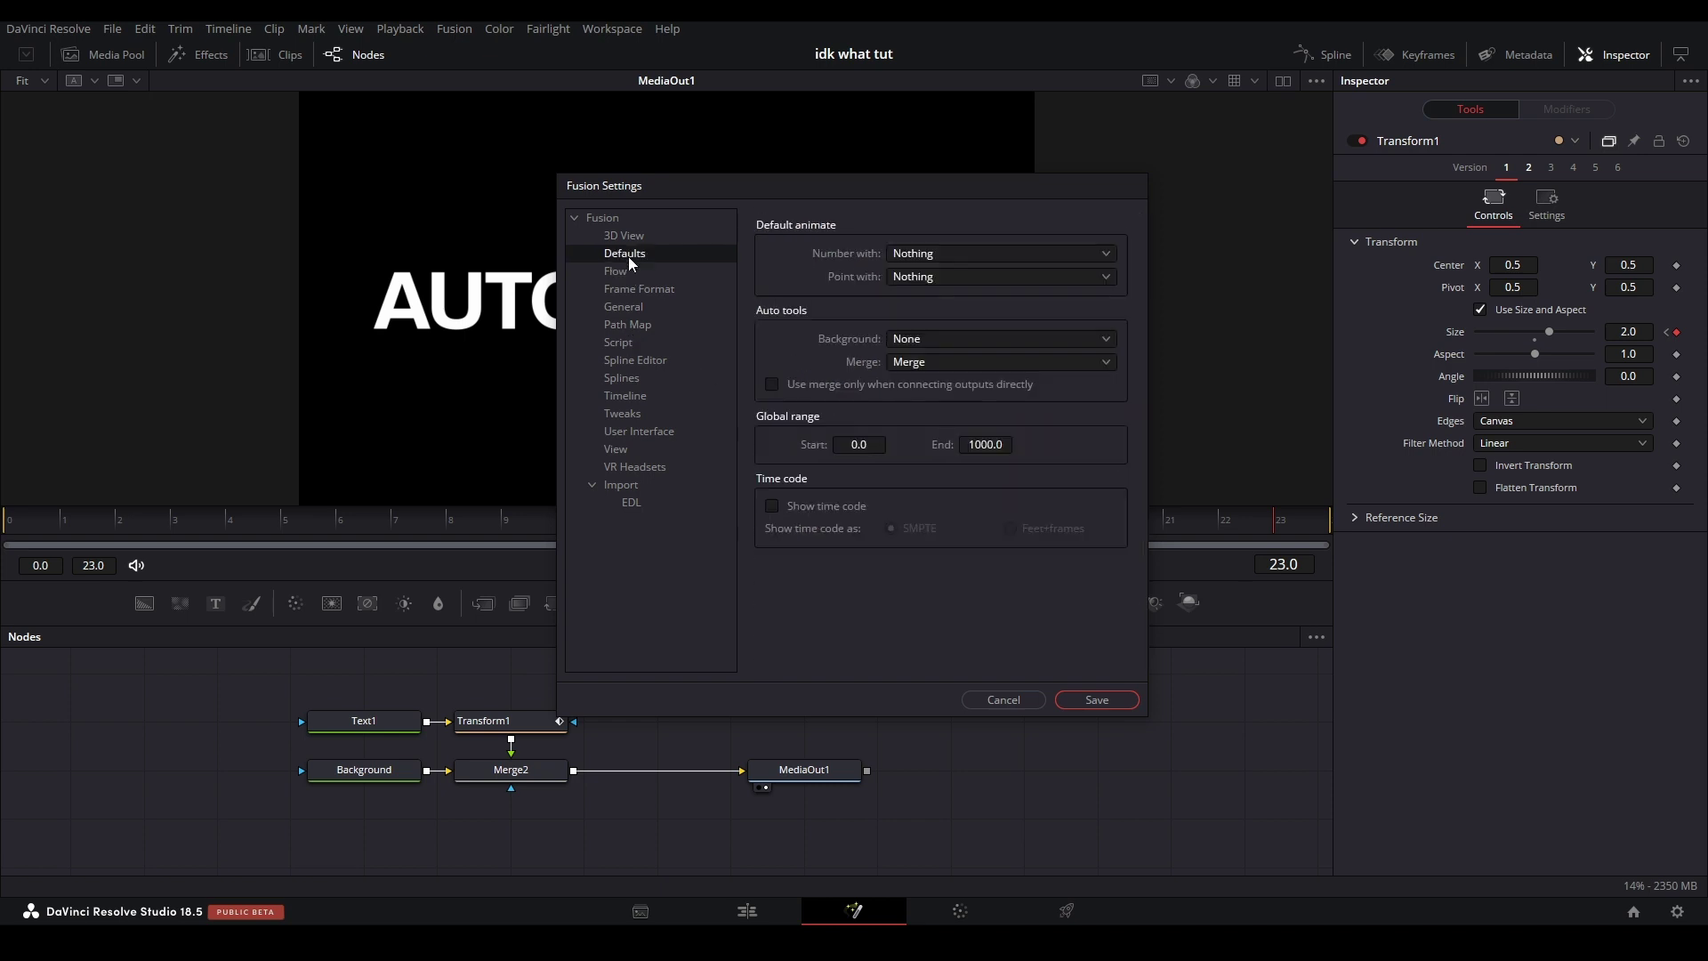
pyautogui.press('Down')
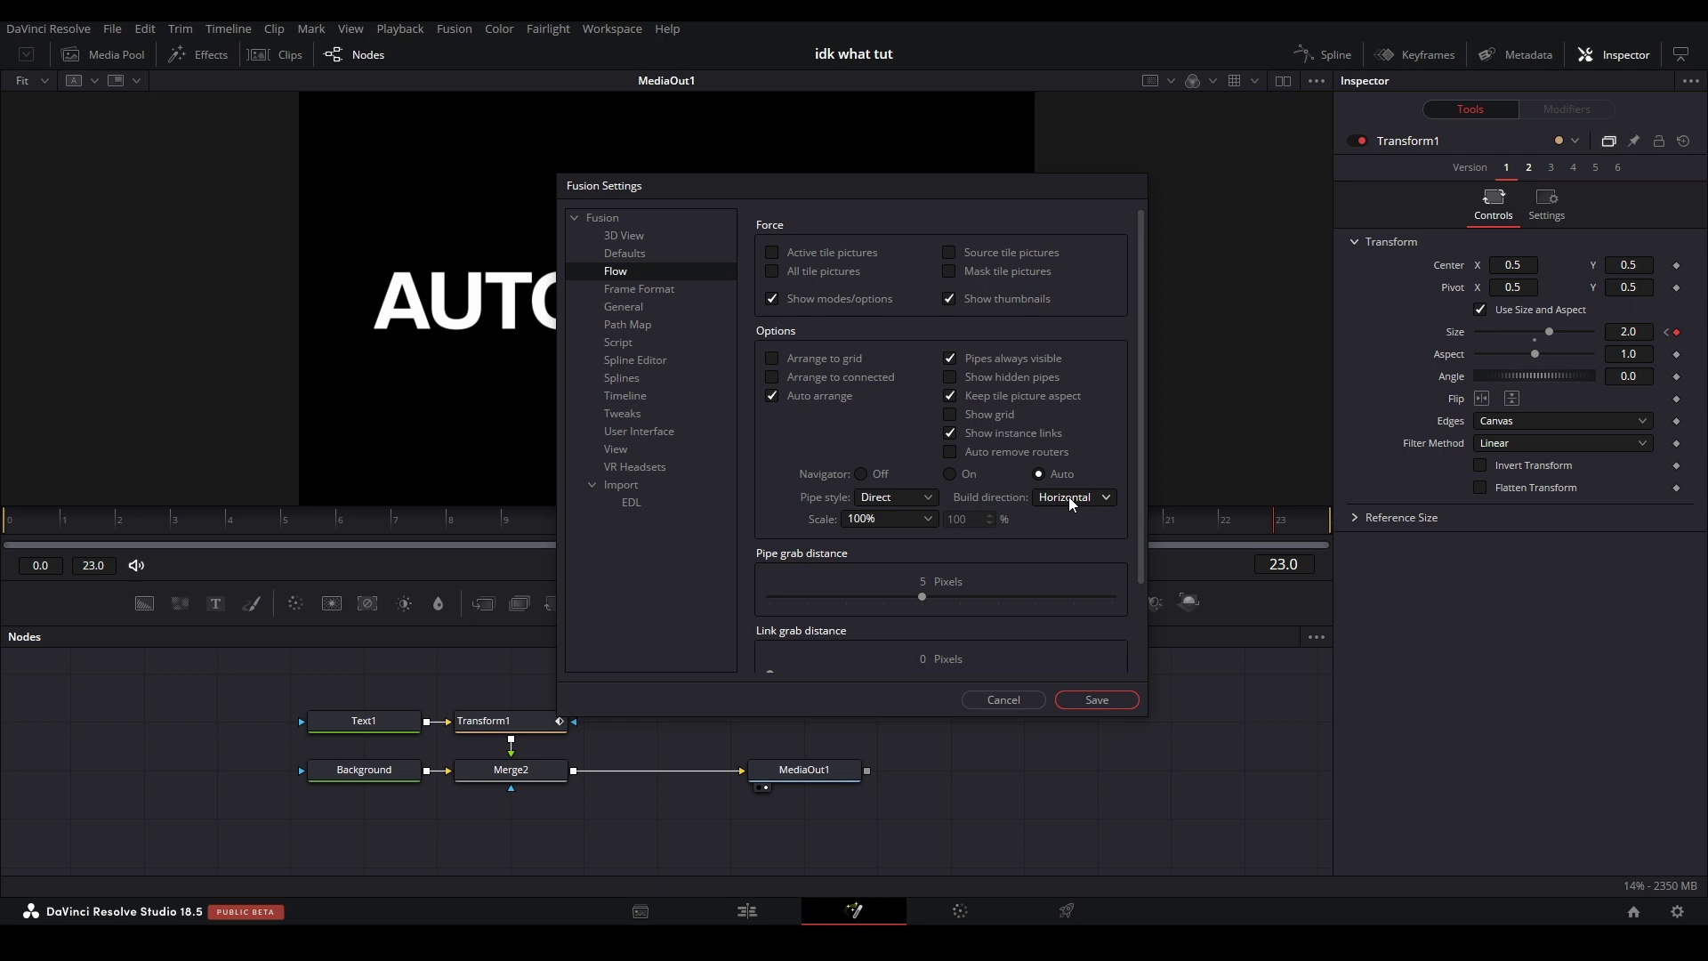
pyautogui.click(1069, 497)
pyautogui.click(1066, 497)
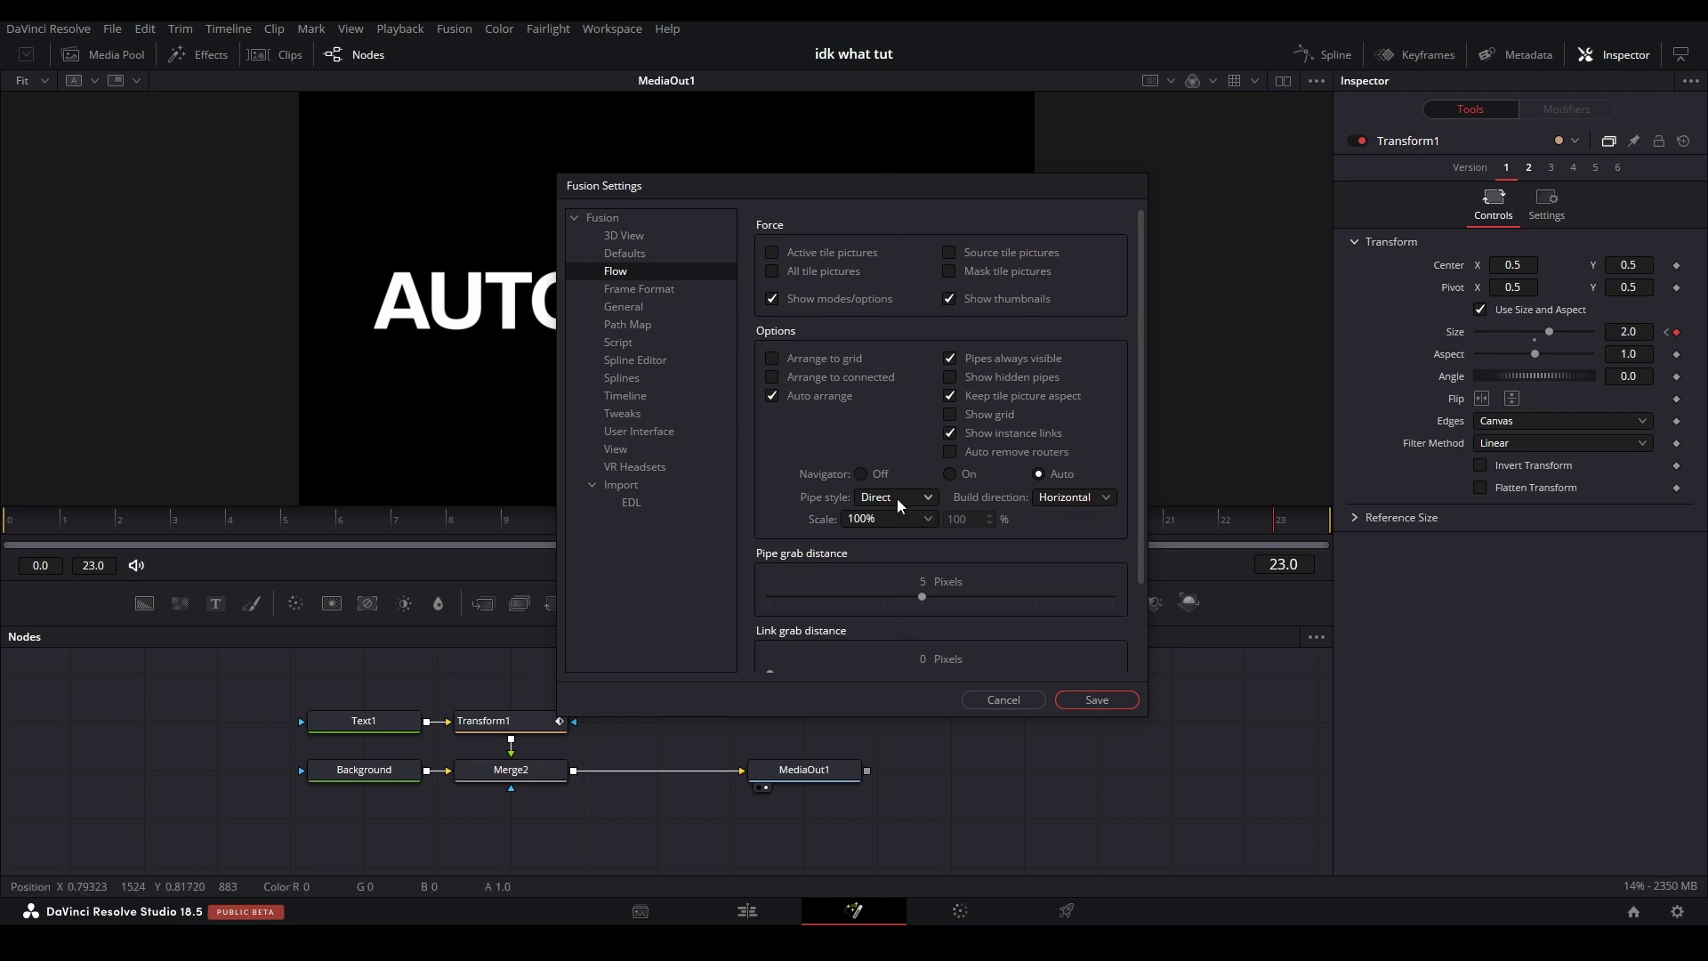
# Step: Look at the 3D View preferences, then cancel Fusion Settings without saving
pyautogui.click(643, 290)
pyautogui.press('Up')
pyautogui.press('Up')
pyautogui.press('Up')
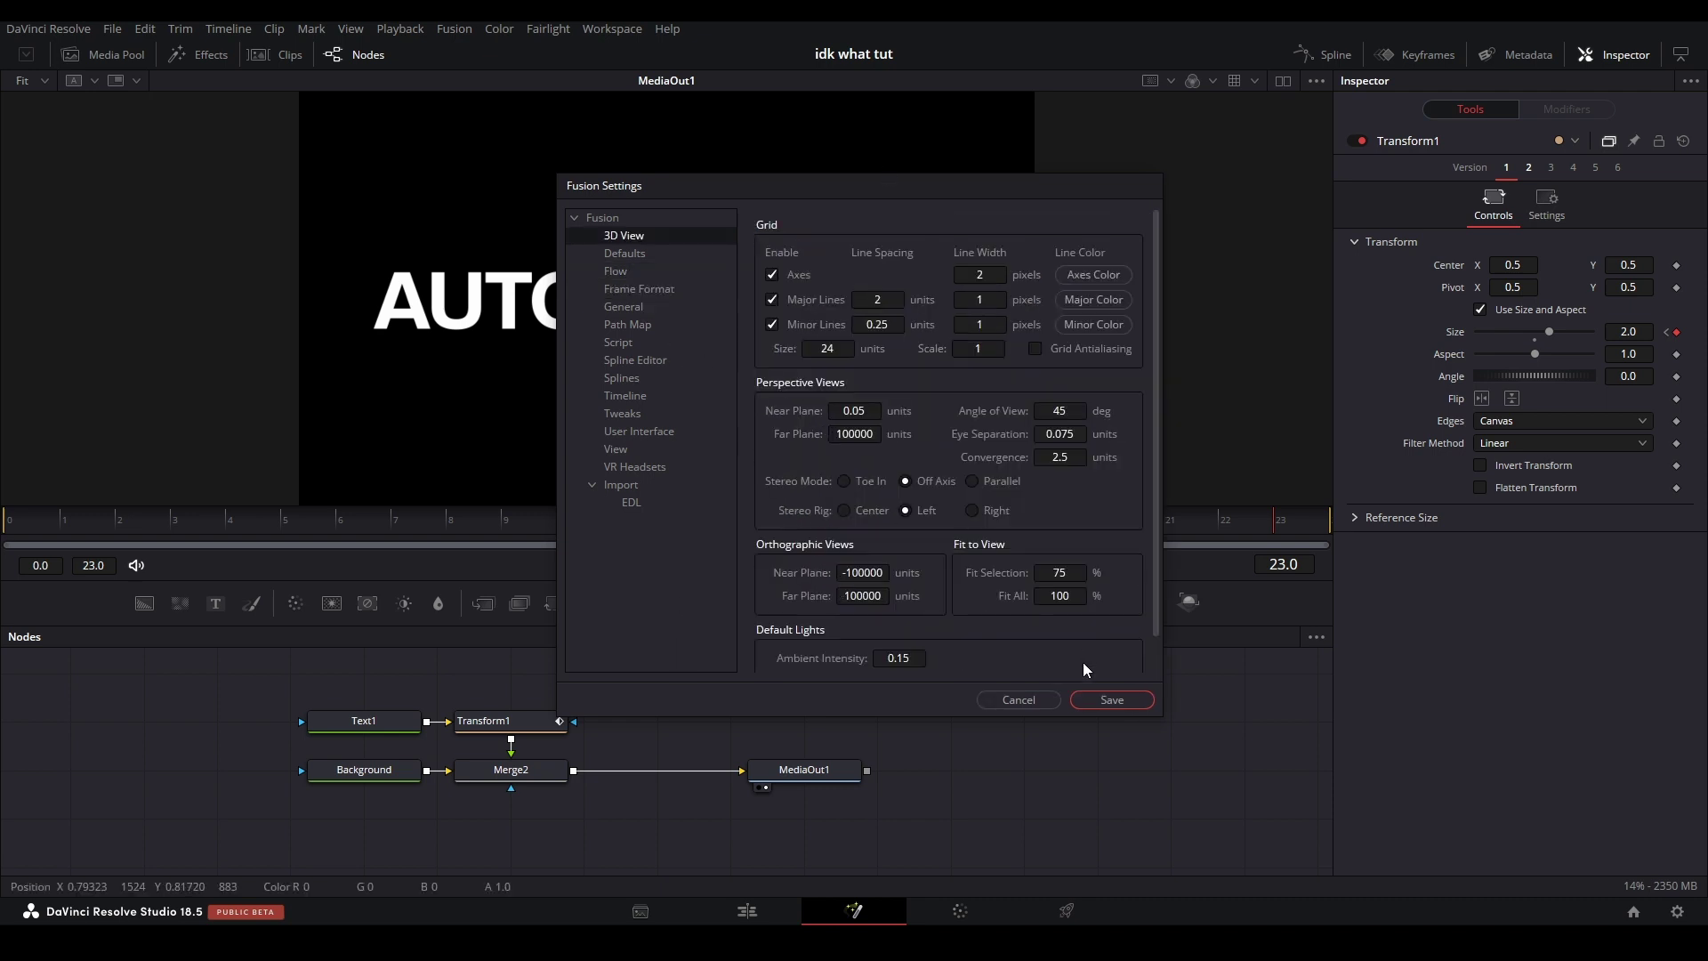
pyautogui.click(1019, 701)
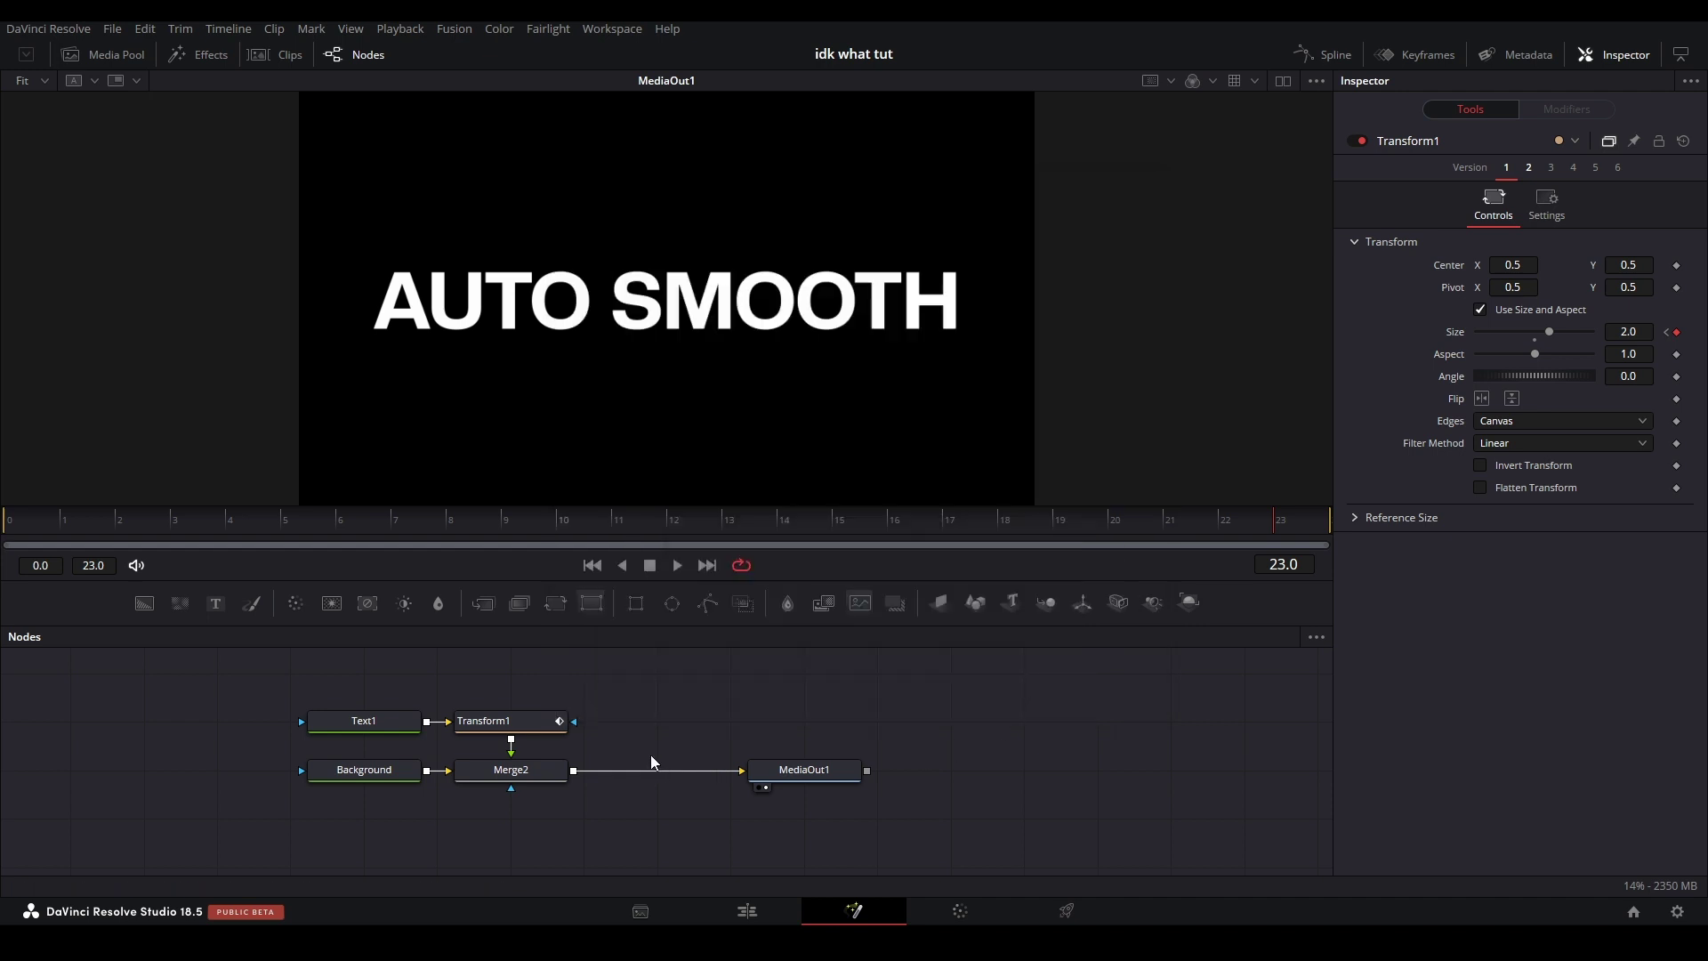